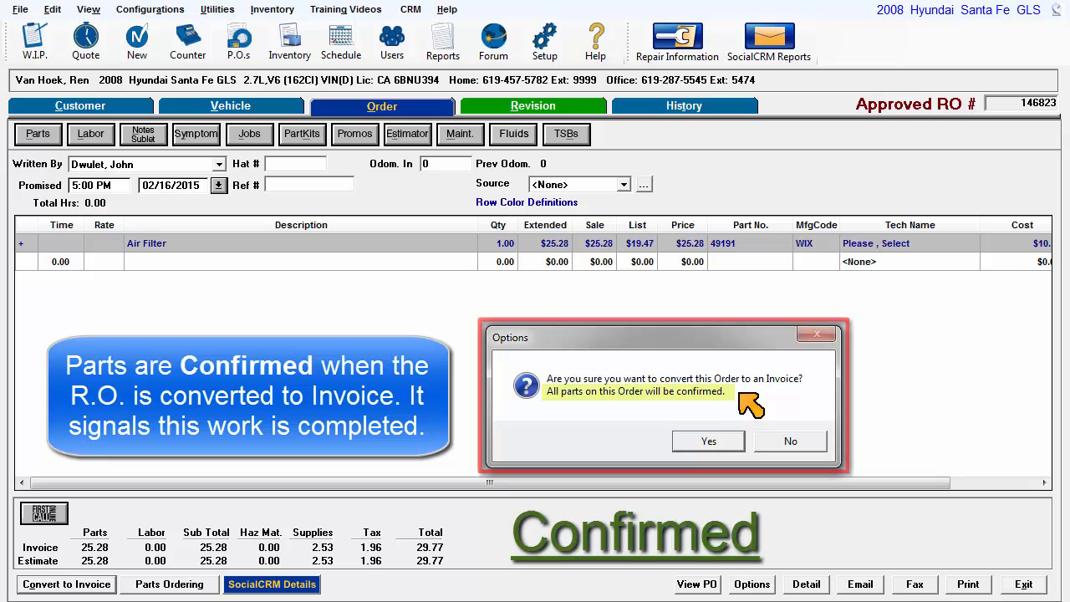
Confirm converting the approved repair order into an invoice, confirming the WIX 49191 air filter.
click(708, 440)
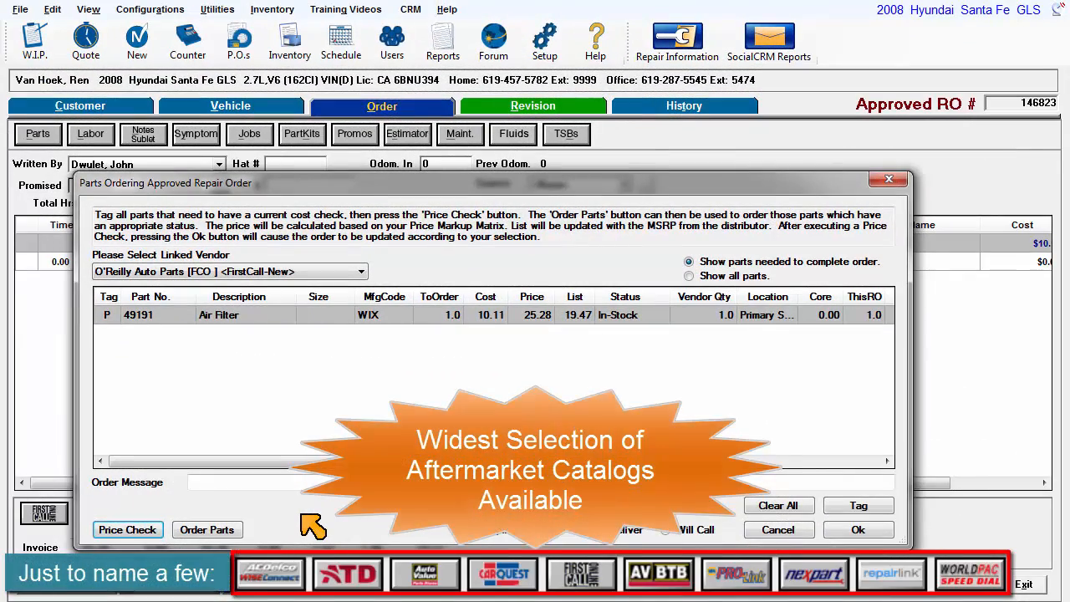
Order the WIX air filter electronically from O'Reilly, updating all except the sale amounts.
click(206, 529)
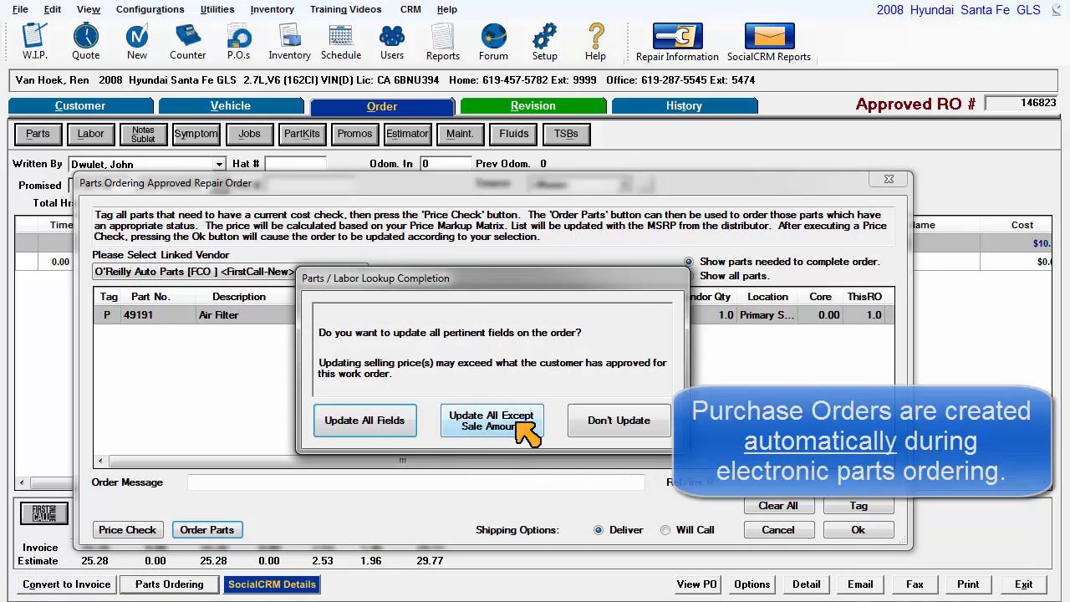
click(512, 423)
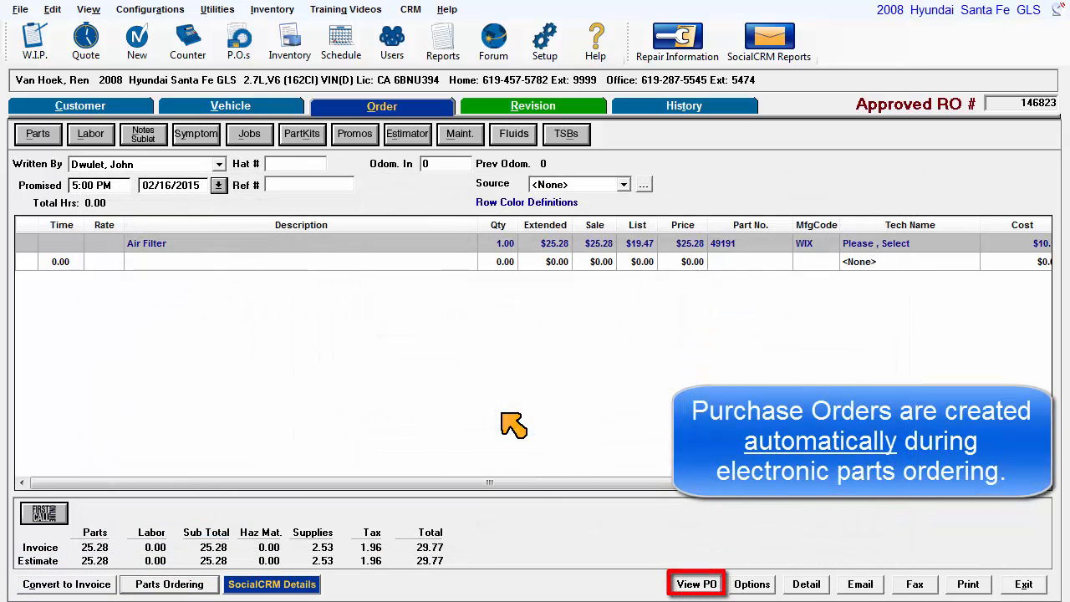
Bring up purchase order 002081 to O'Reilly Auto Parts listing the WIX 49191 air filter.
click(696, 584)
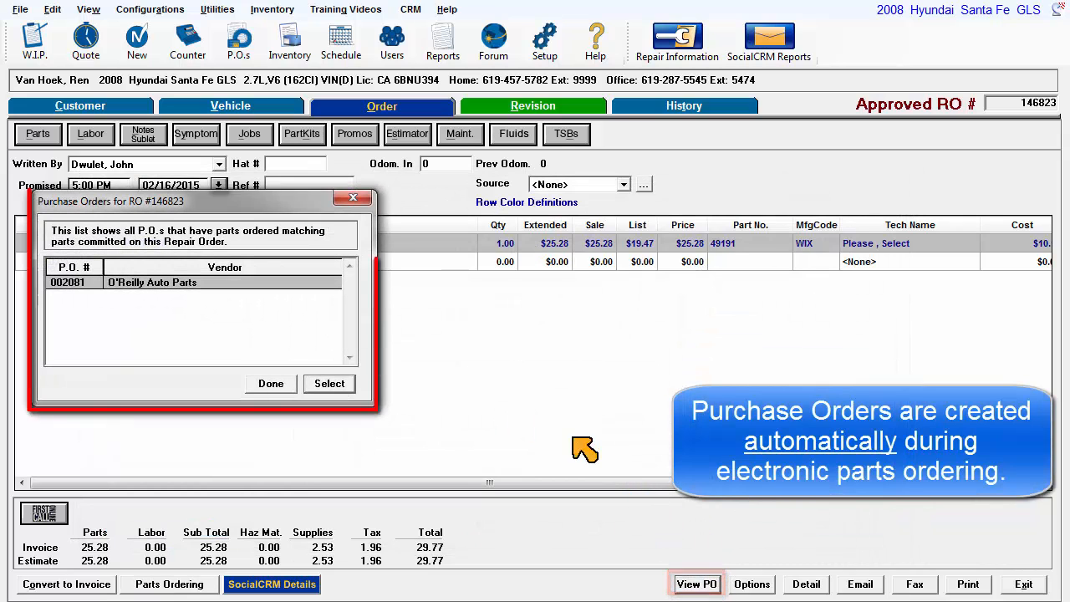
click(330, 383)
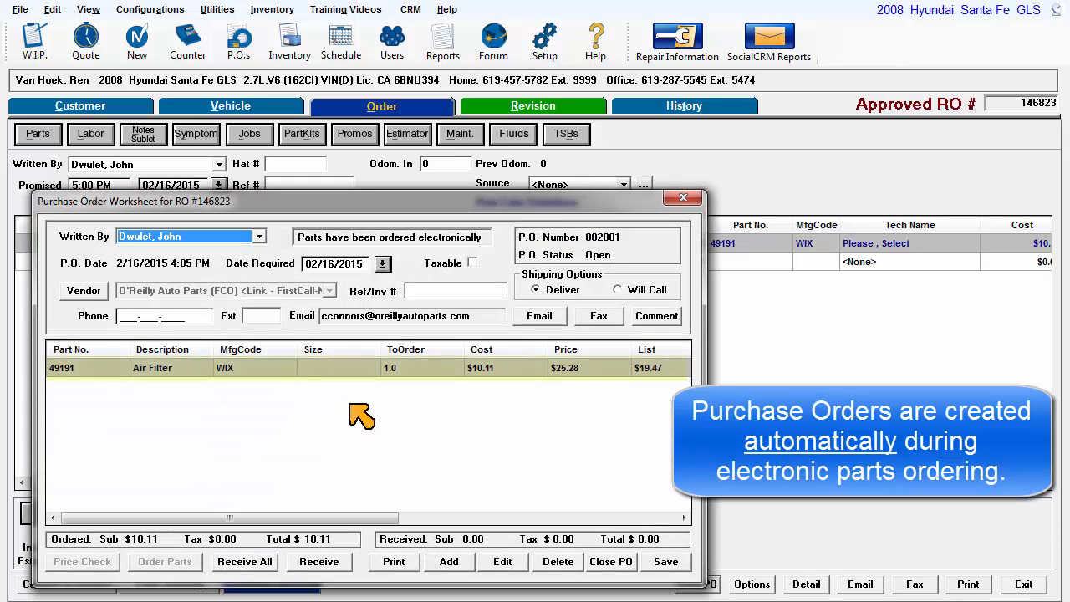